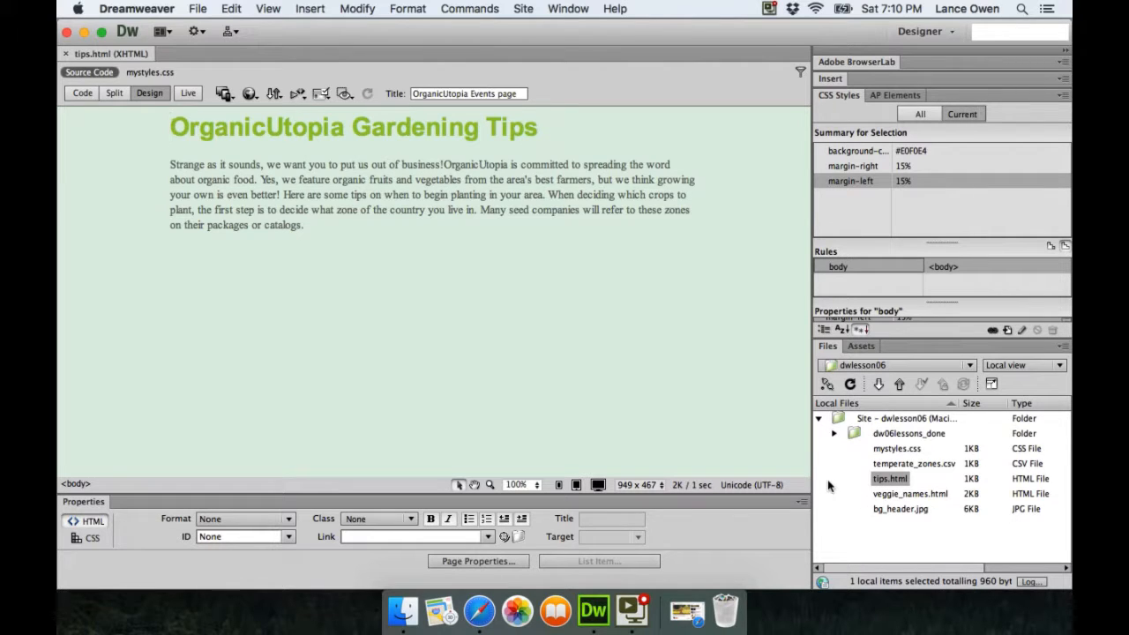
Add an empty paragraph after the intro ending 'catalogs.' and start a Tabular Data import
click(305, 225)
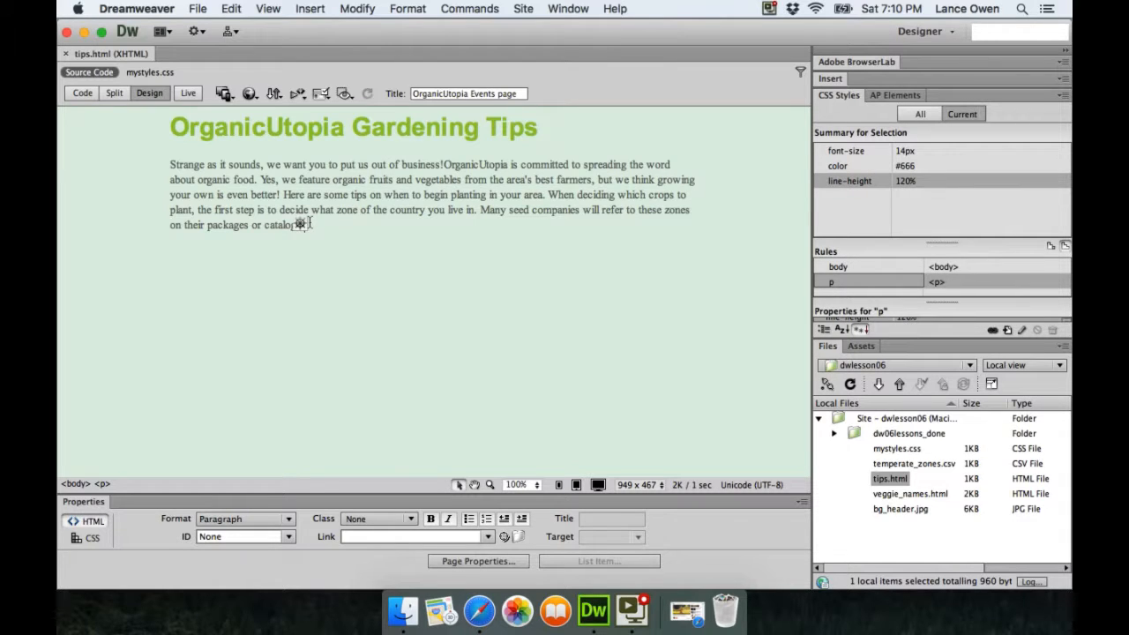
key(Return)
click(200, 9)
mouse_move(200, 282)
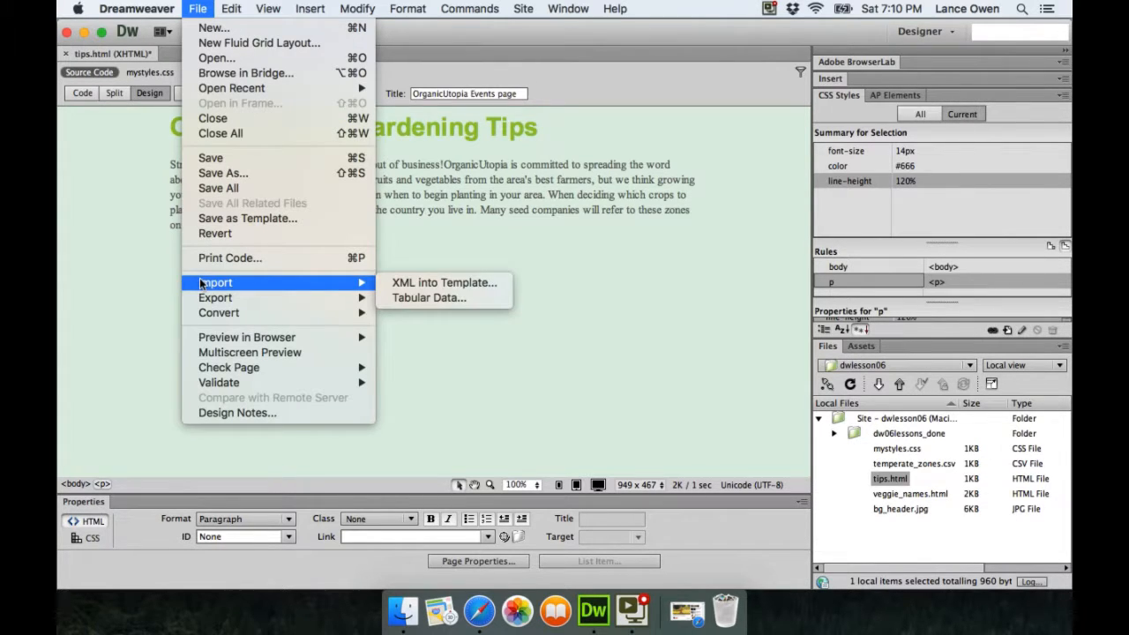
click(414, 297)
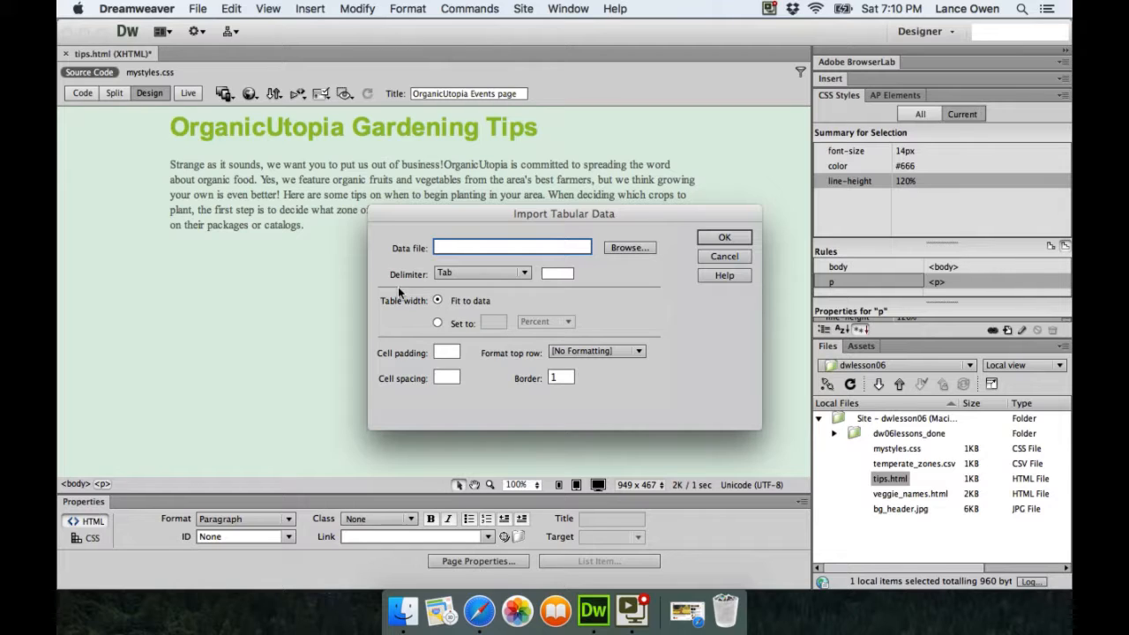
Choose temperate_zones.csv from the Desktop dreamweaver/dw06lessons folder as the comma-delimited data file
click(629, 248)
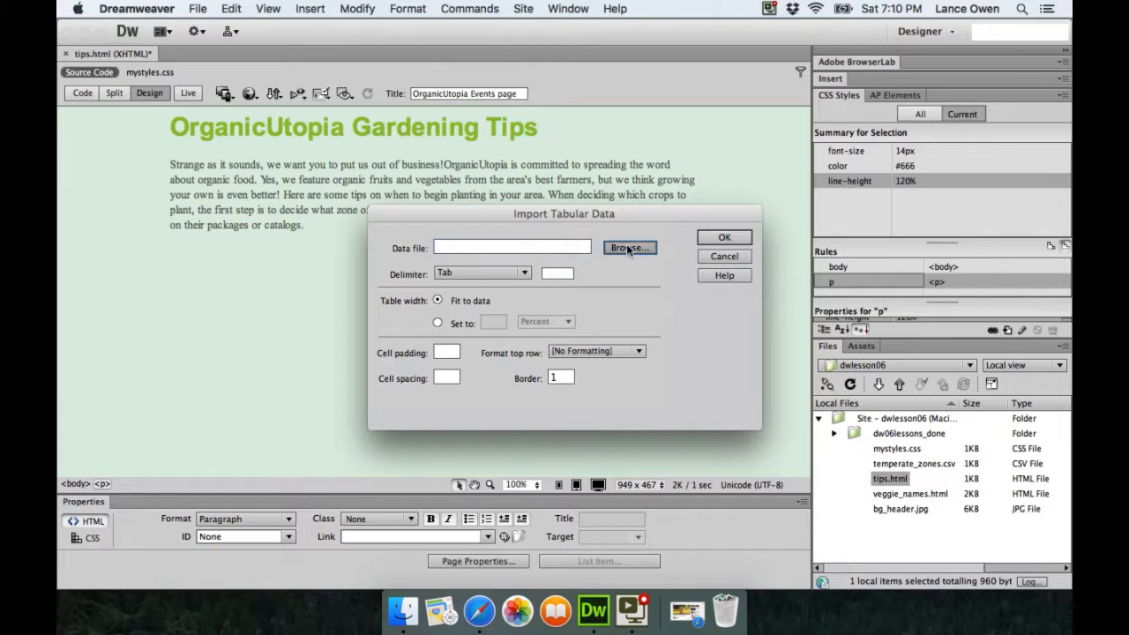
click(477, 342)
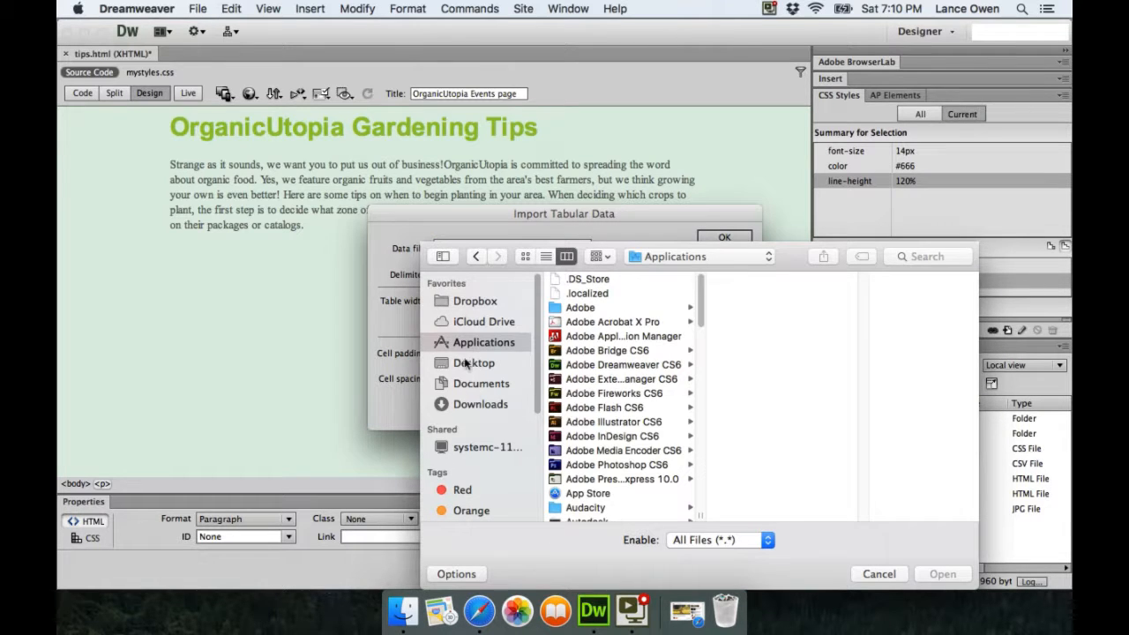
click(467, 362)
click(572, 321)
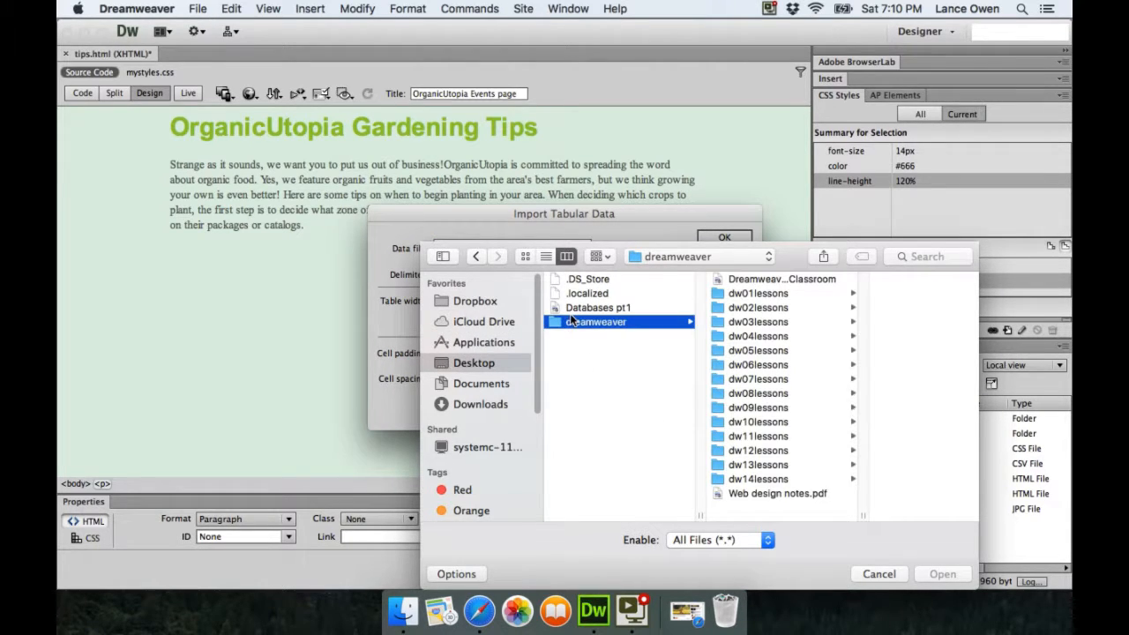
click(756, 365)
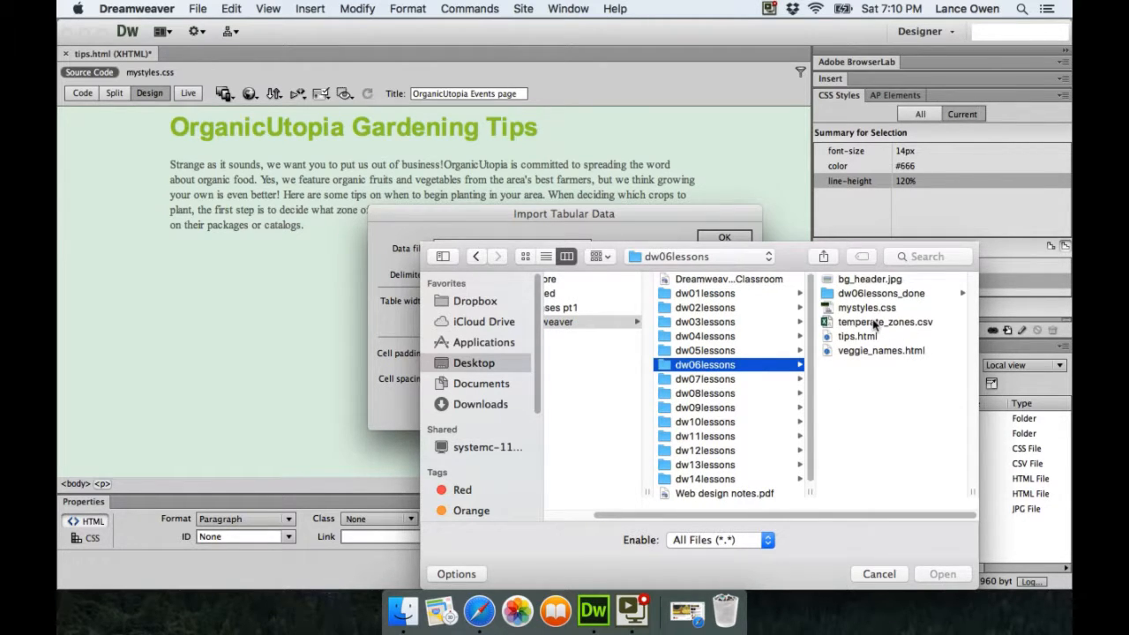
click(874, 324)
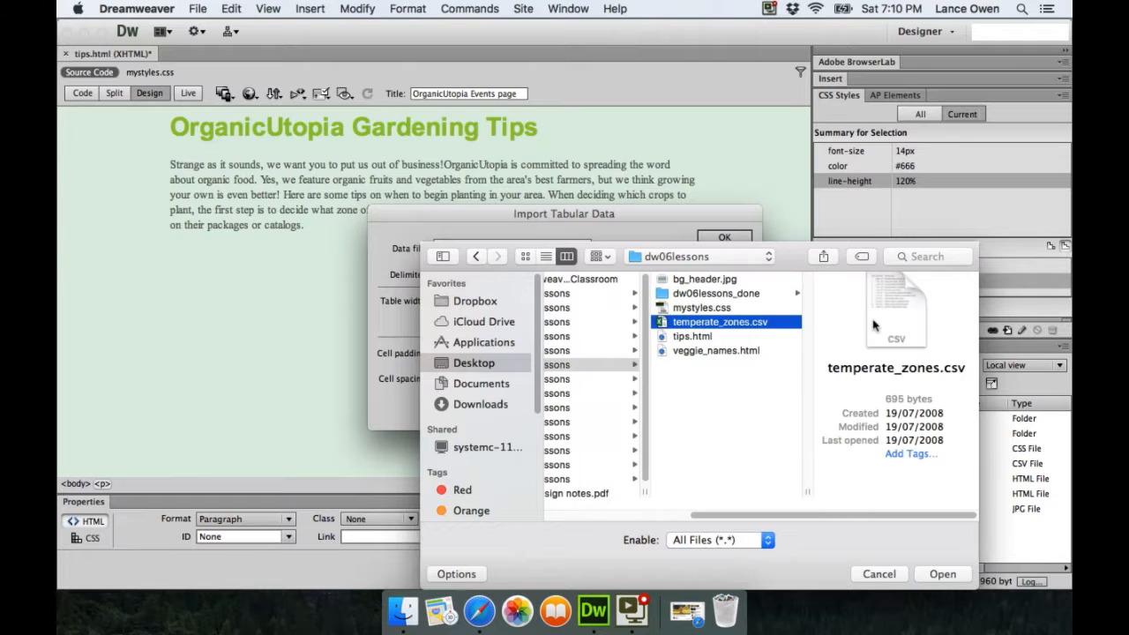
click(941, 574)
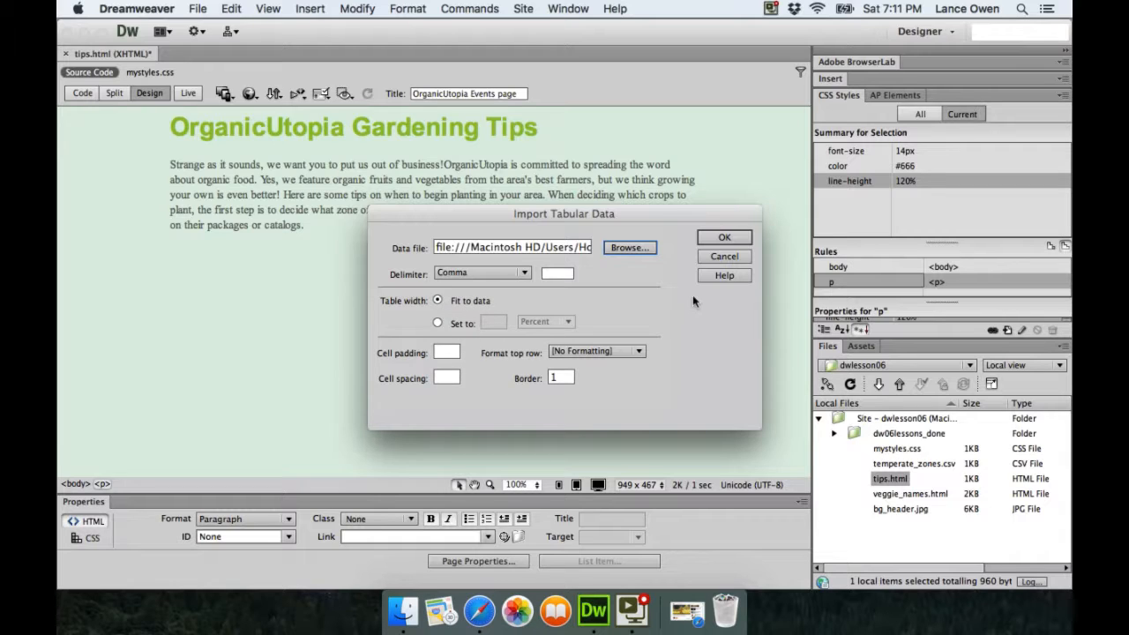
Insert temperate_zones.csv as a 12-row, 3-column table of zones, Fahrenheit ranges and example cities
click(724, 238)
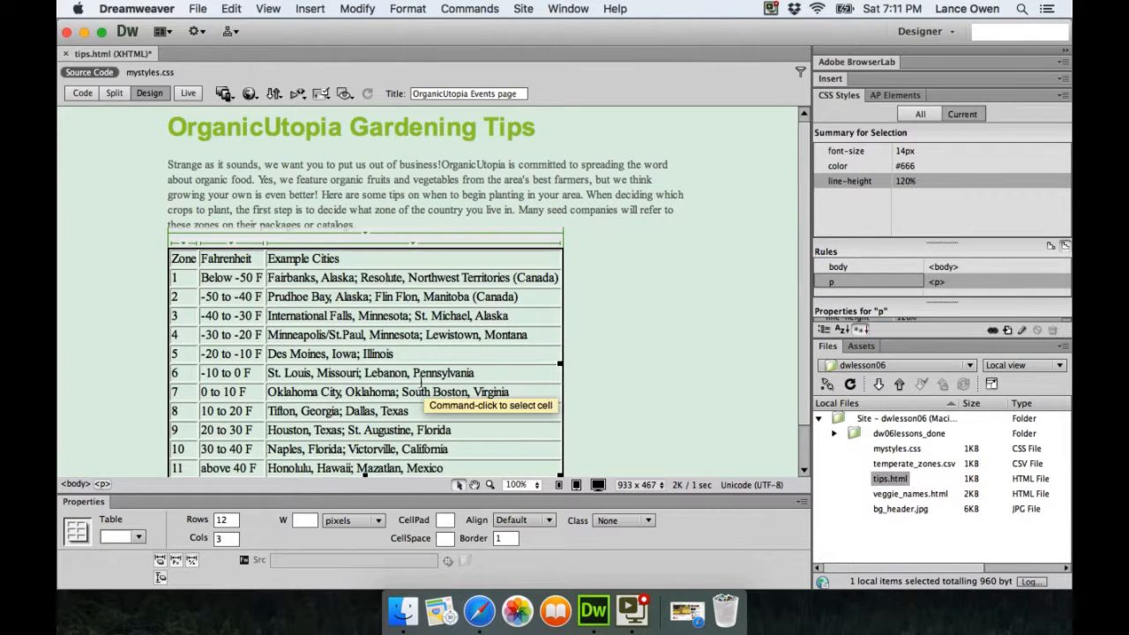
scroll(420, 381, down, 2)
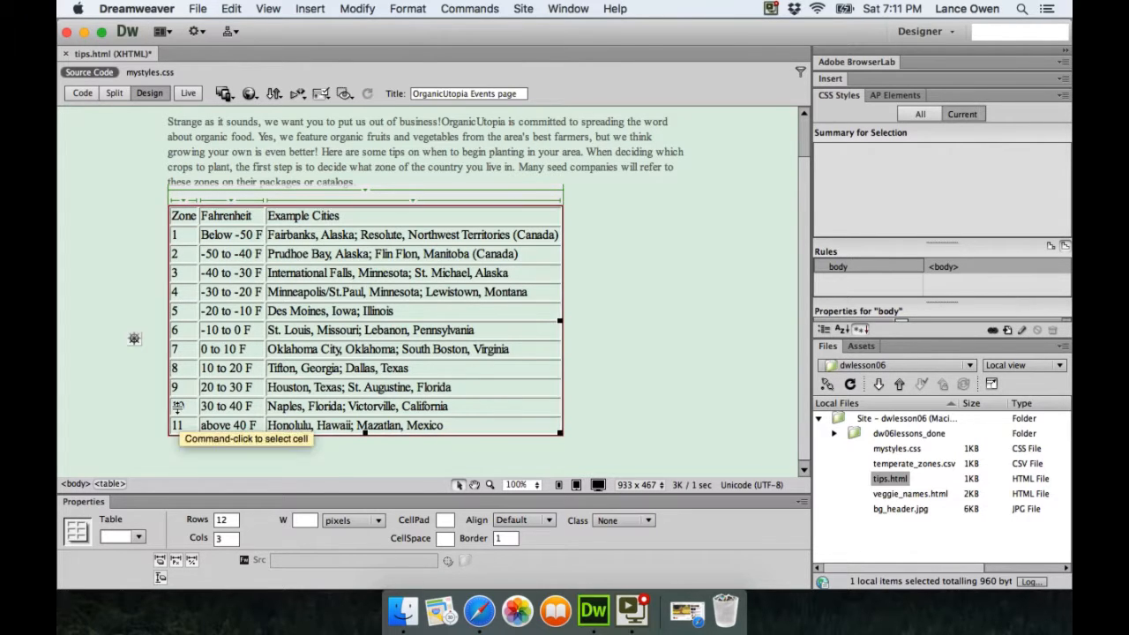
click(176, 190)
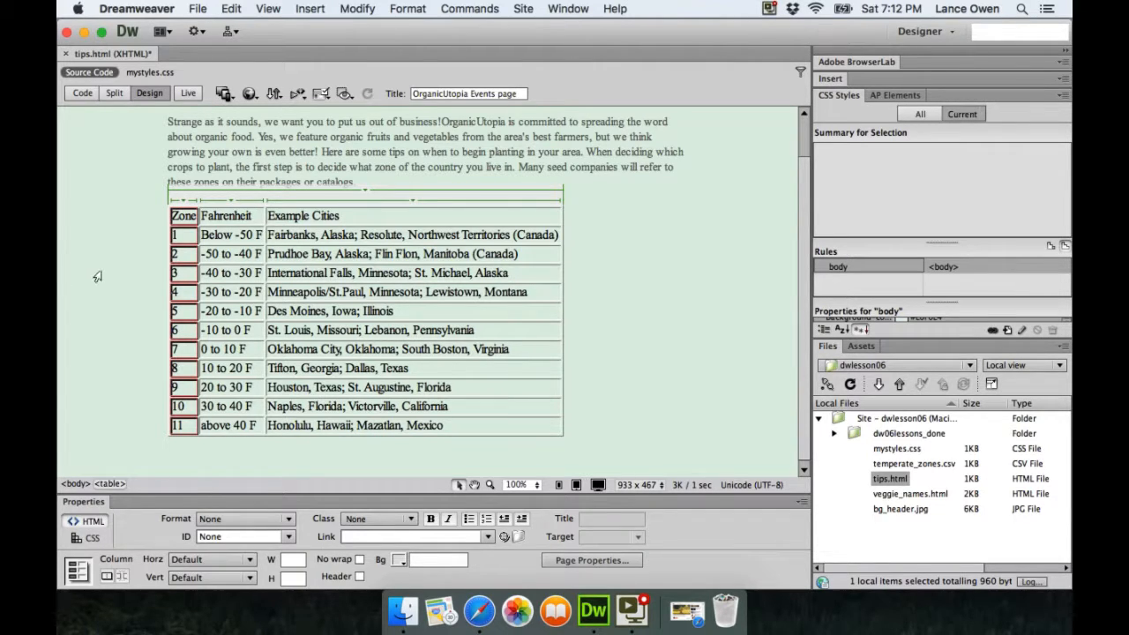
click(348, 310)
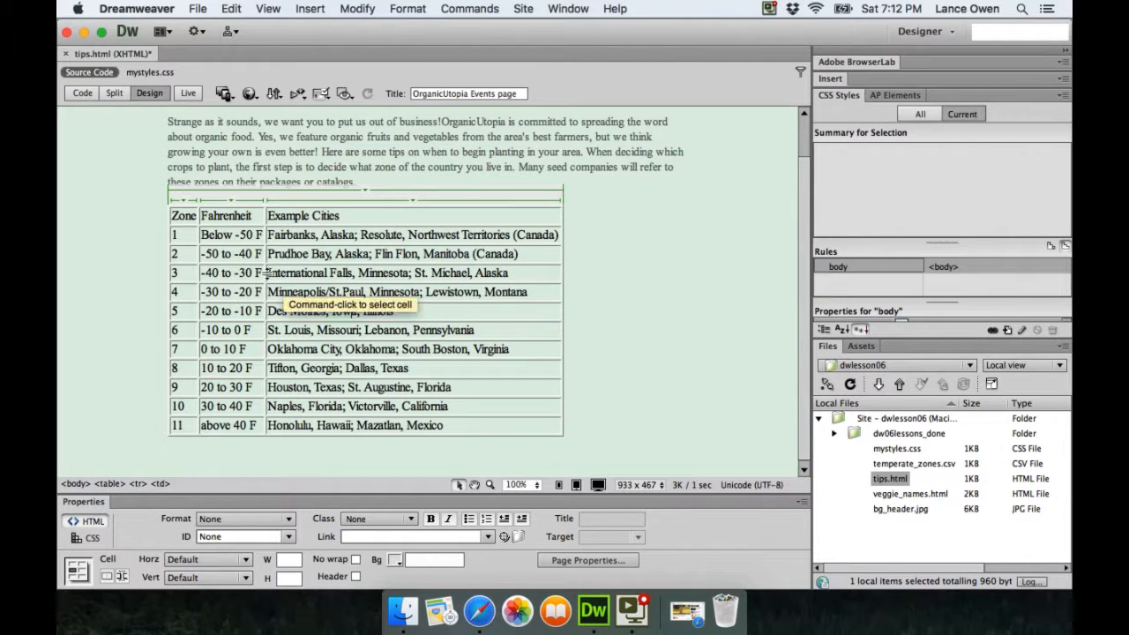
click(227, 192)
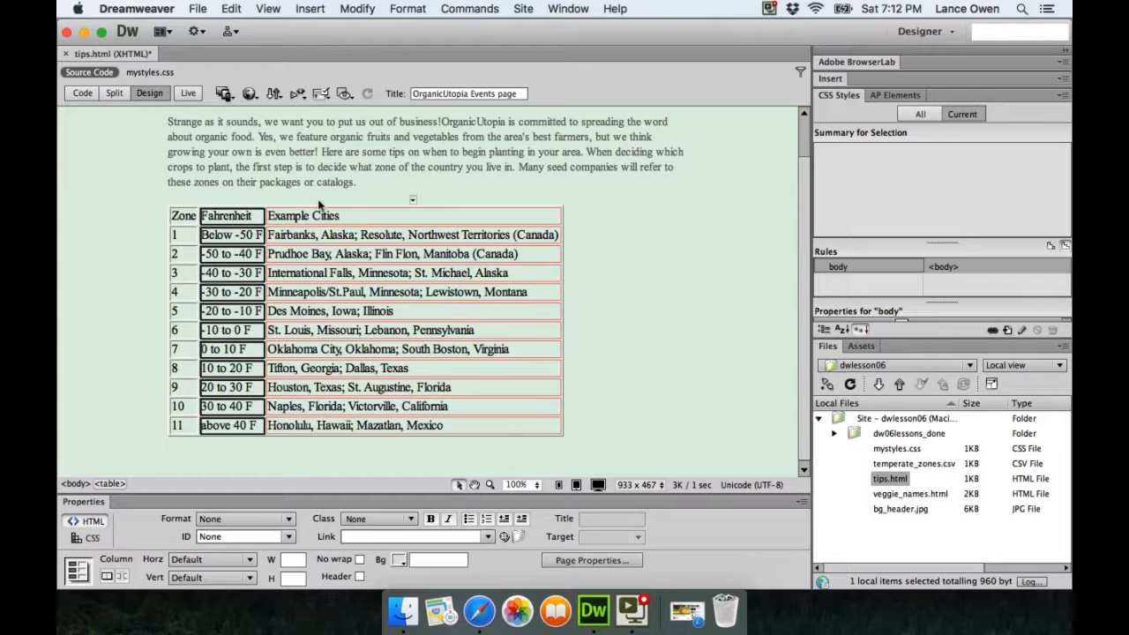
click(314, 190)
click(314, 191)
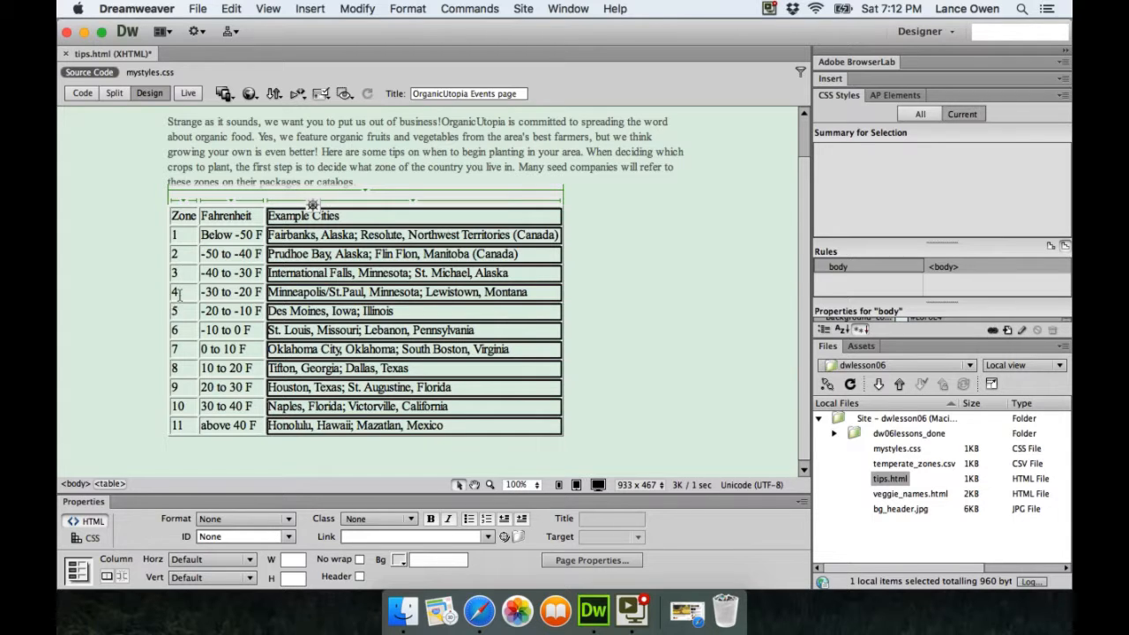
click(183, 215)
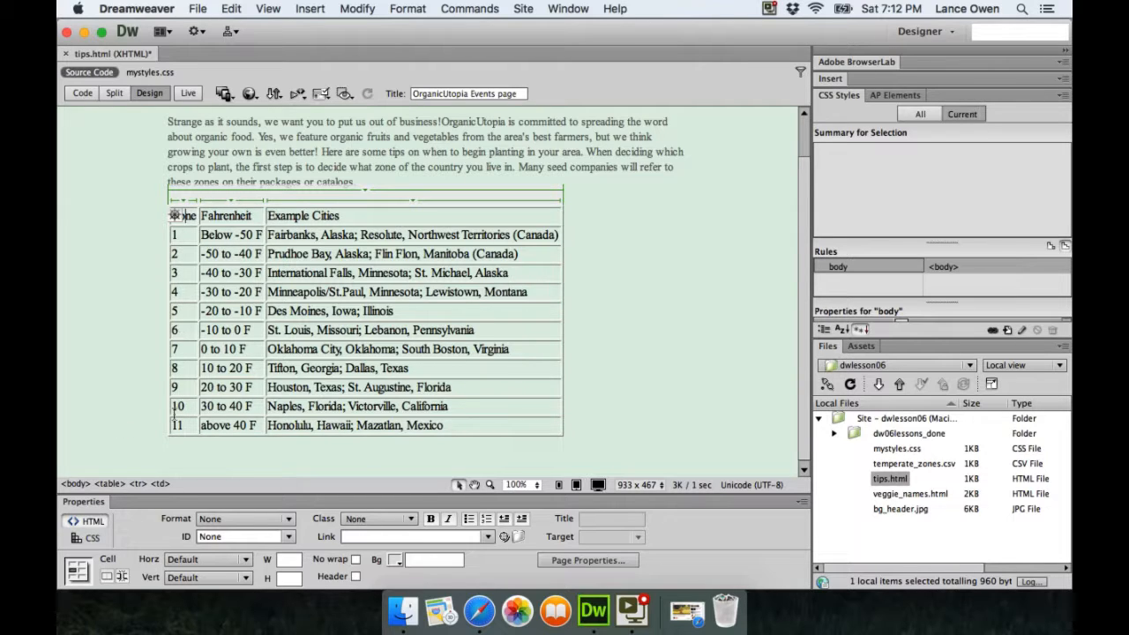
click(158, 485)
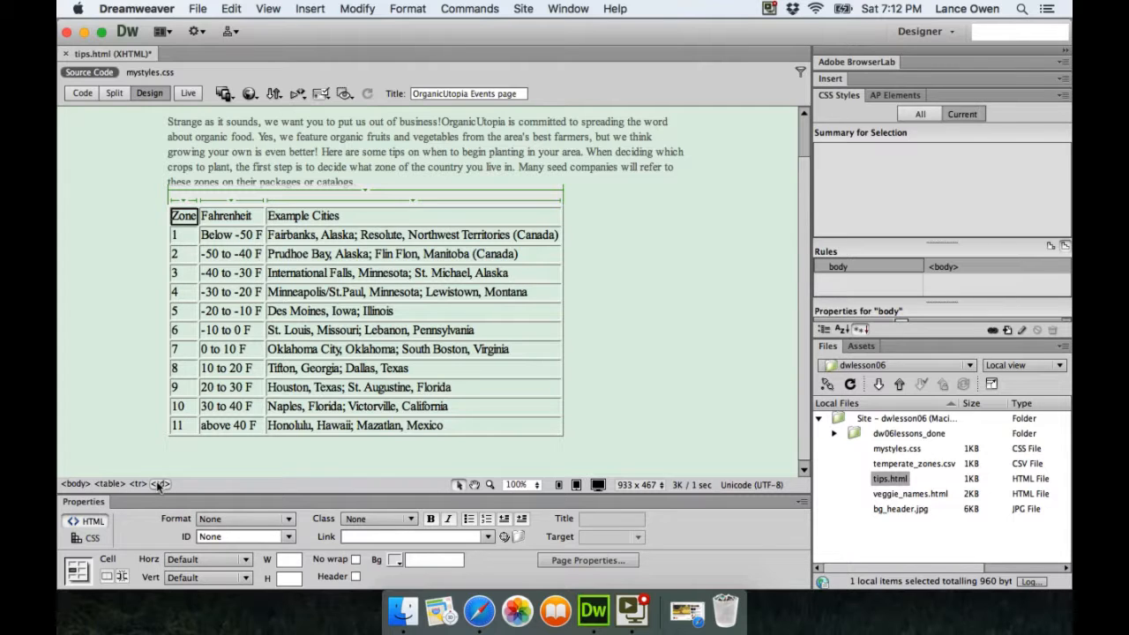
click(302, 310)
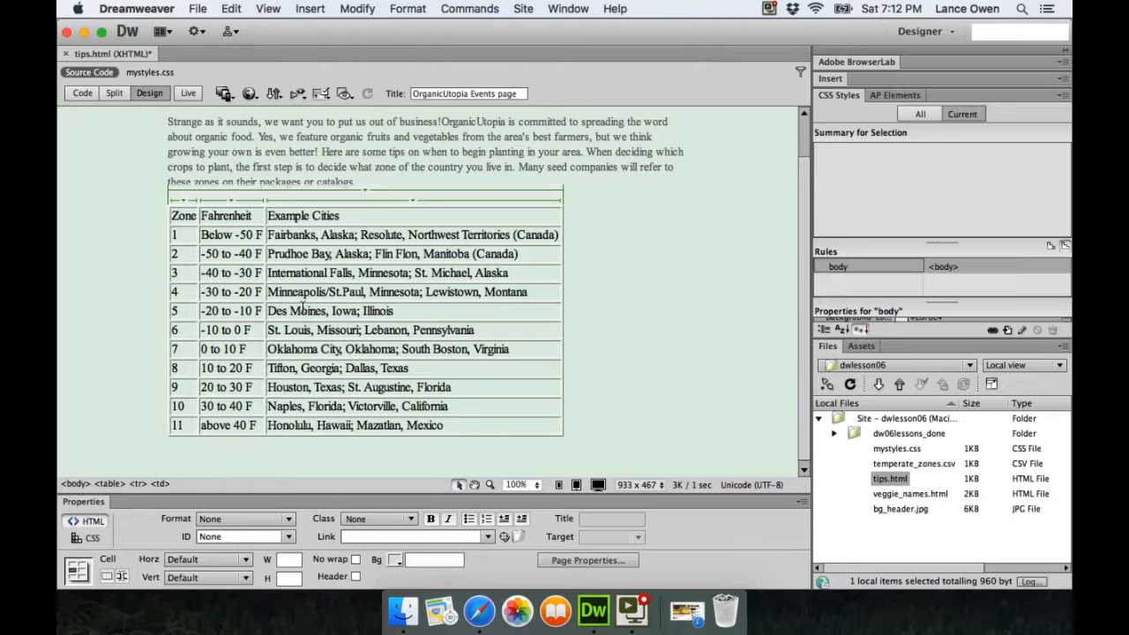
Select a single cell of the zones table, such as the 0 to 10 F cell
click(160, 484)
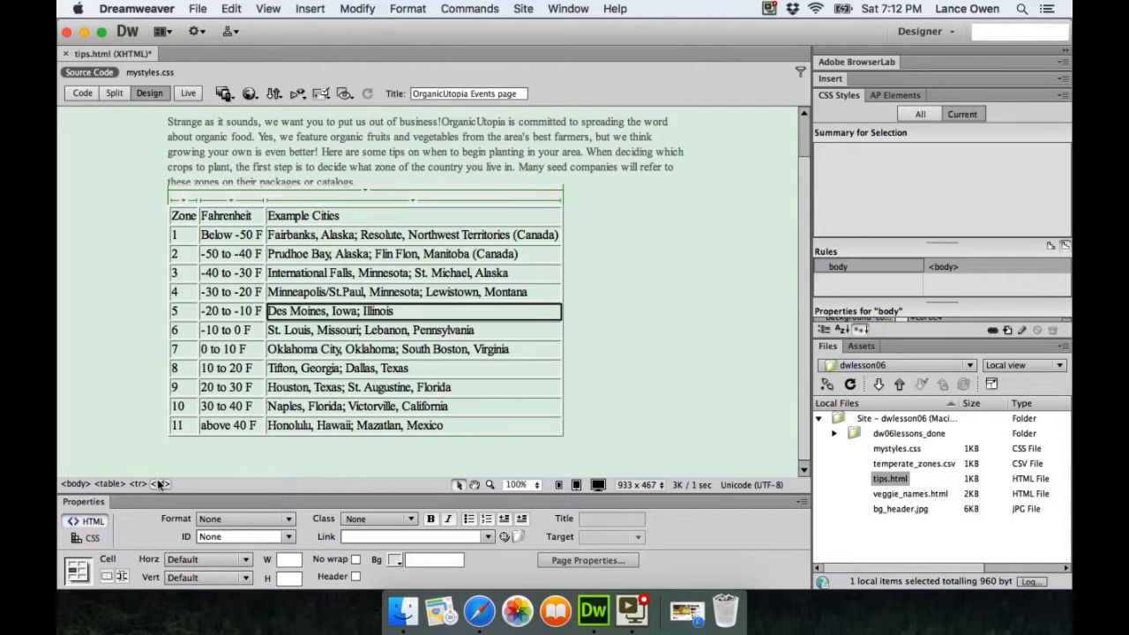
click(223, 348)
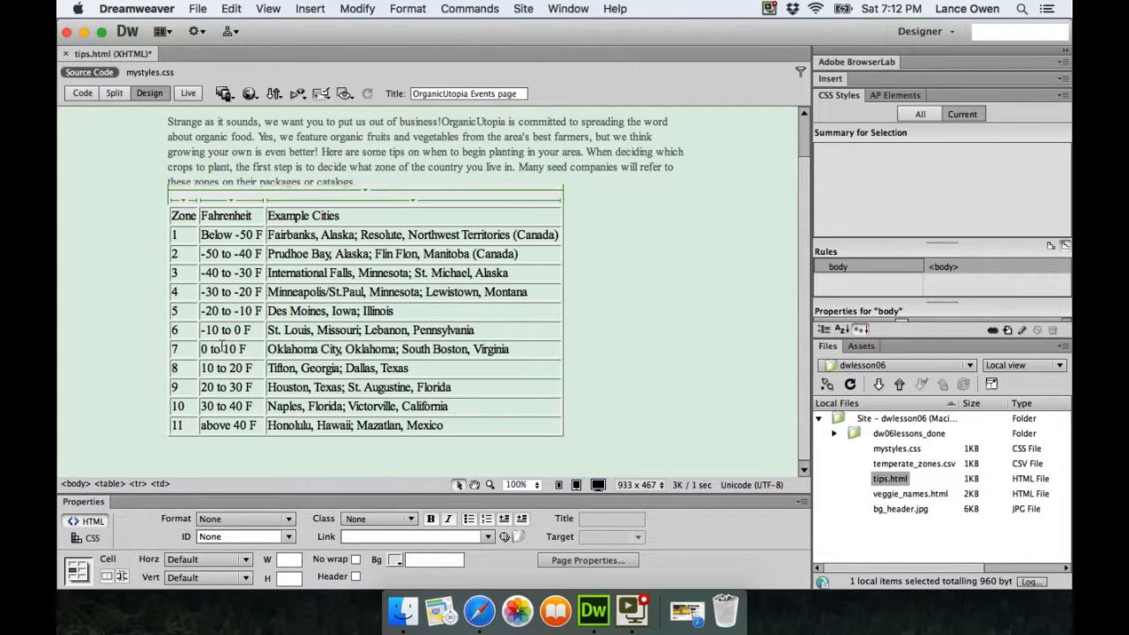
click(159, 484)
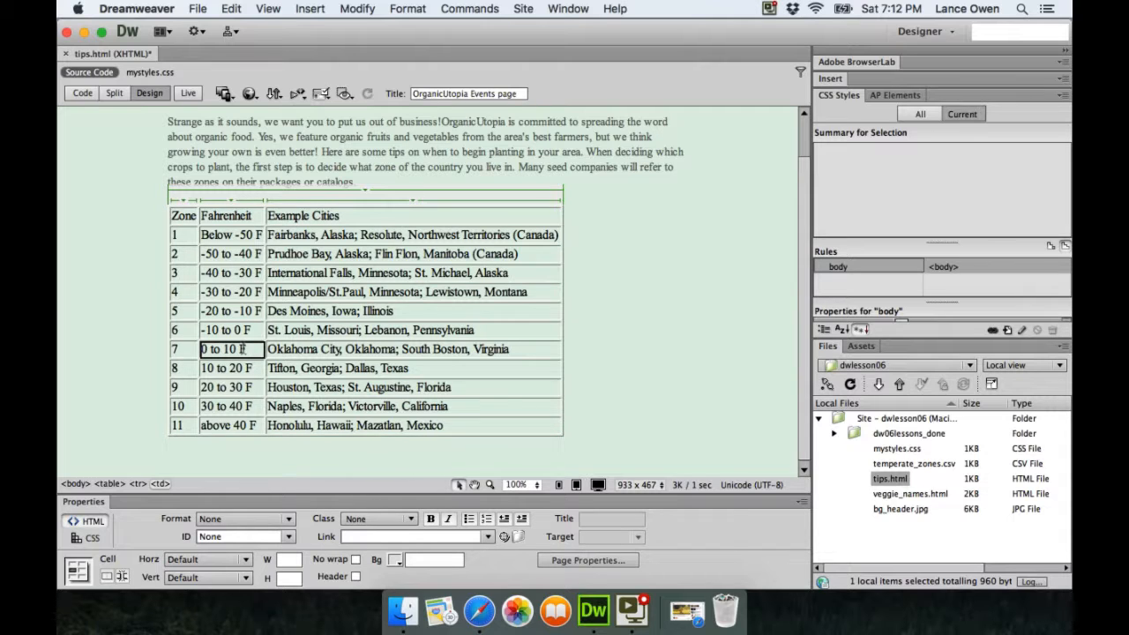
click(176, 253)
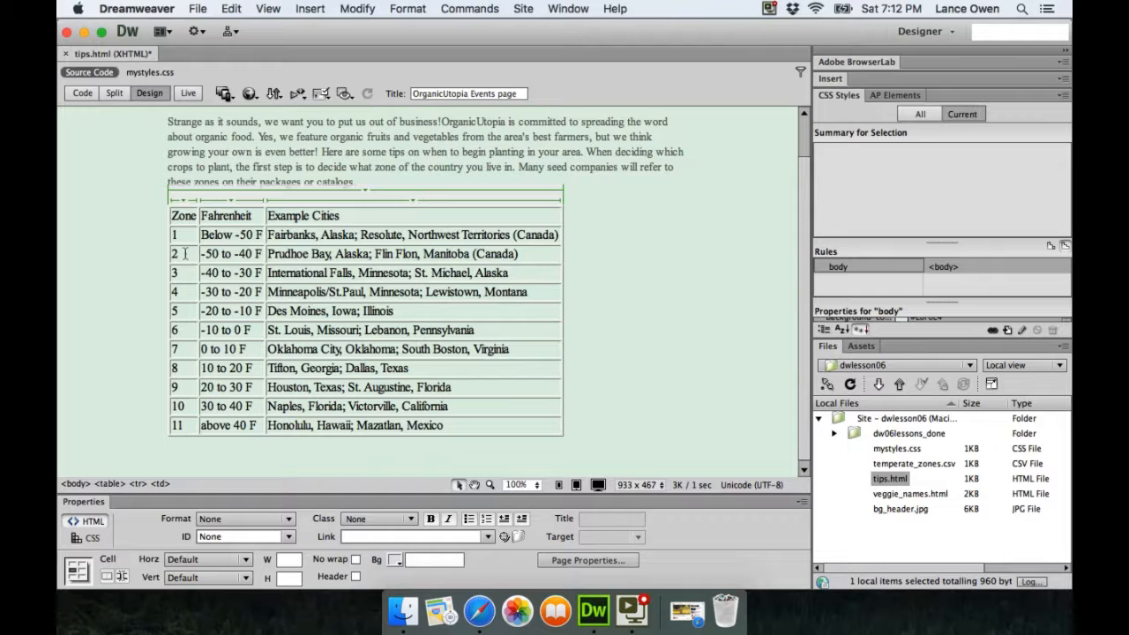
Select whole table rows: row 2, the Zone / Fahrenheit header row, and the zone 10 row
click(137, 483)
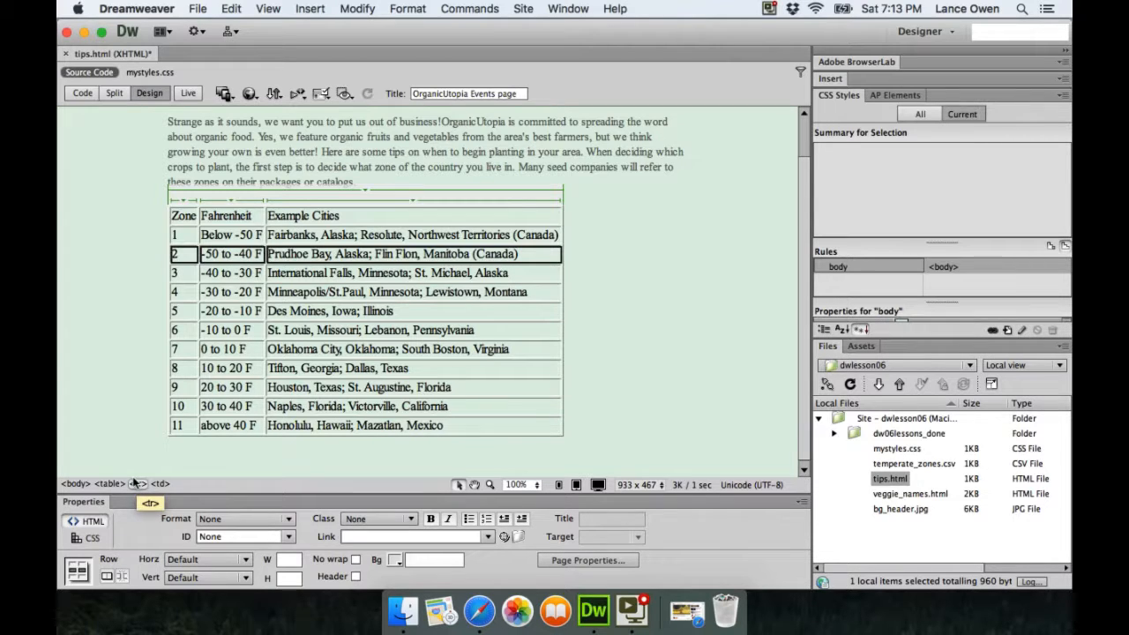
click(181, 213)
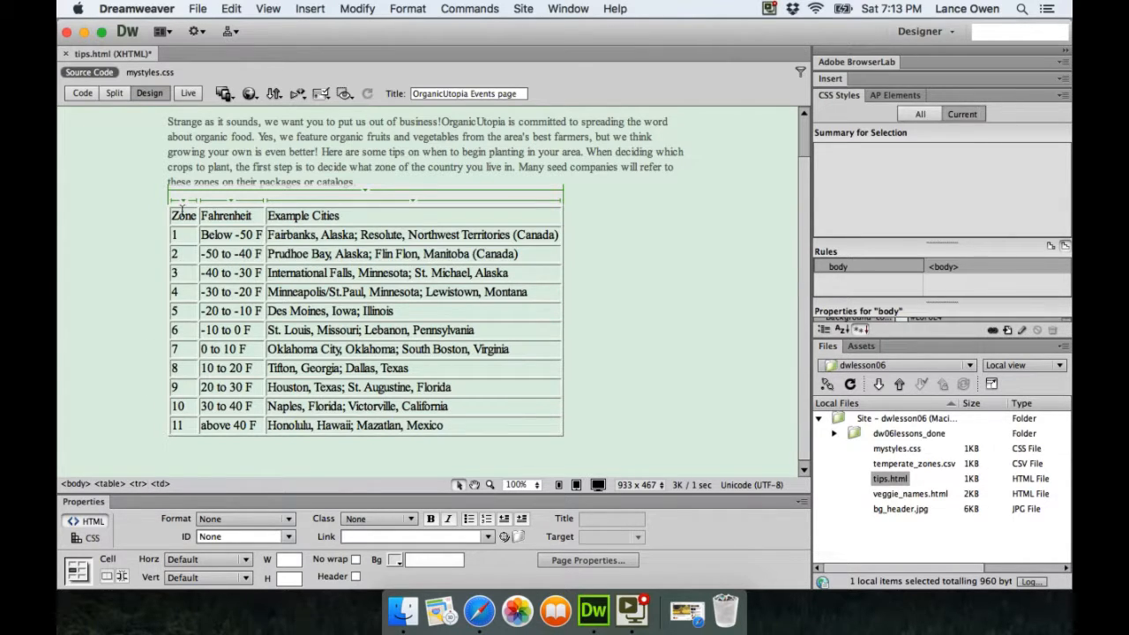
click(138, 483)
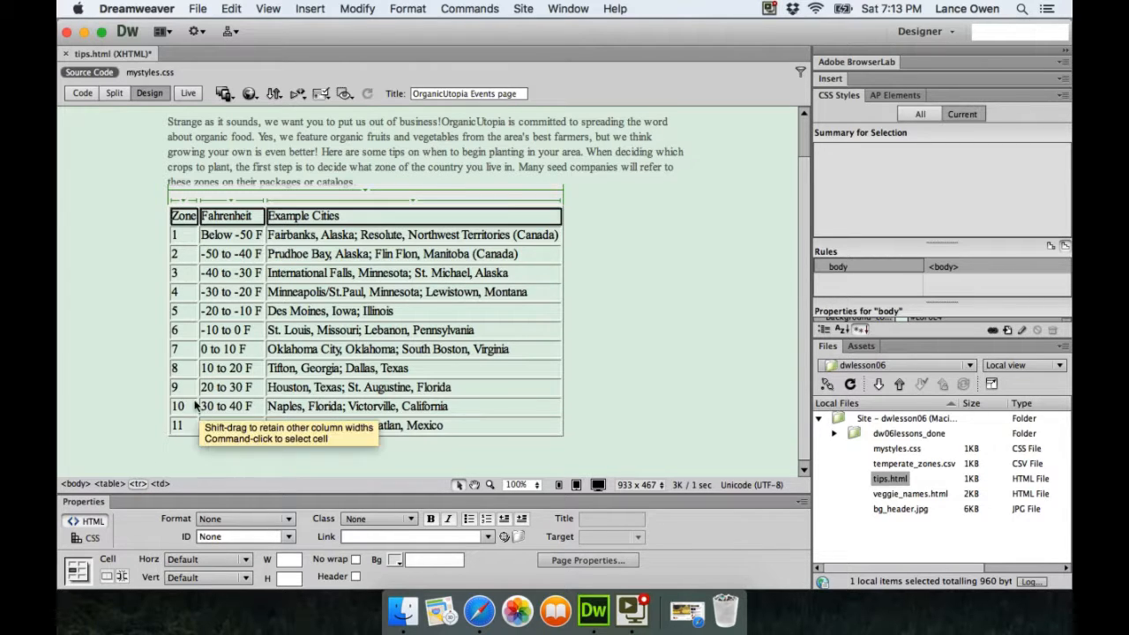
click(137, 483)
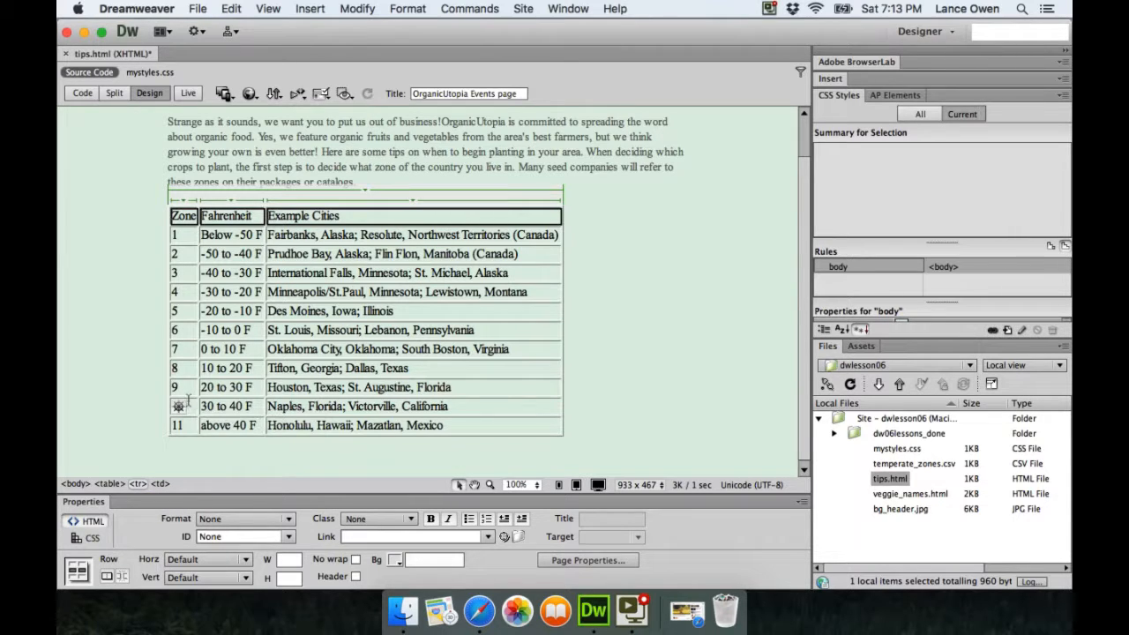
click(186, 403)
click(135, 474)
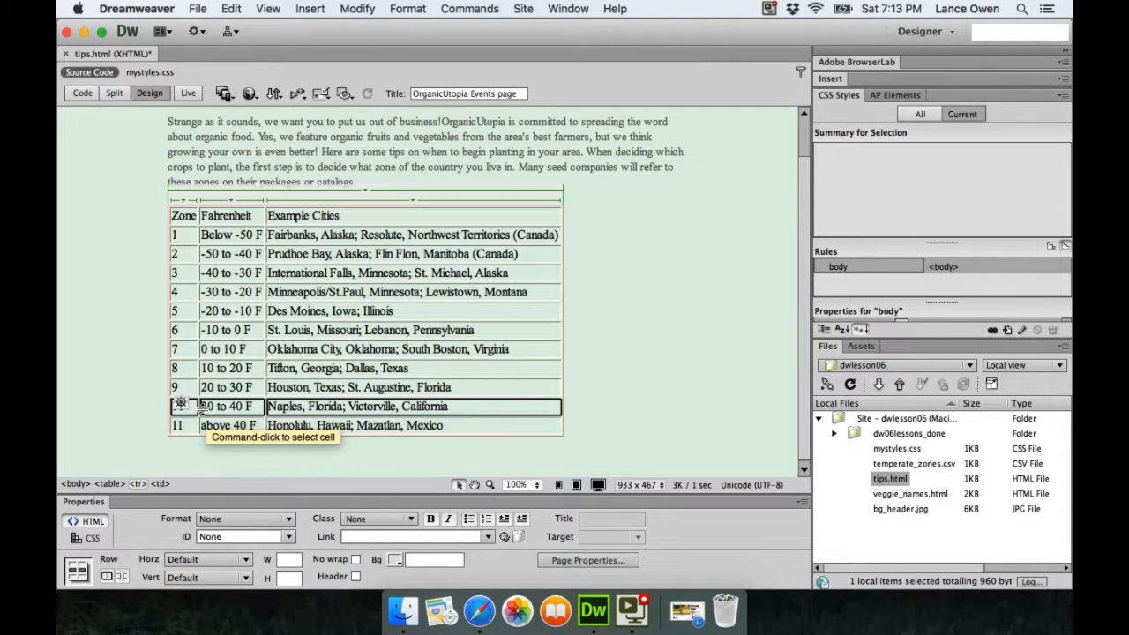
click(214, 292)
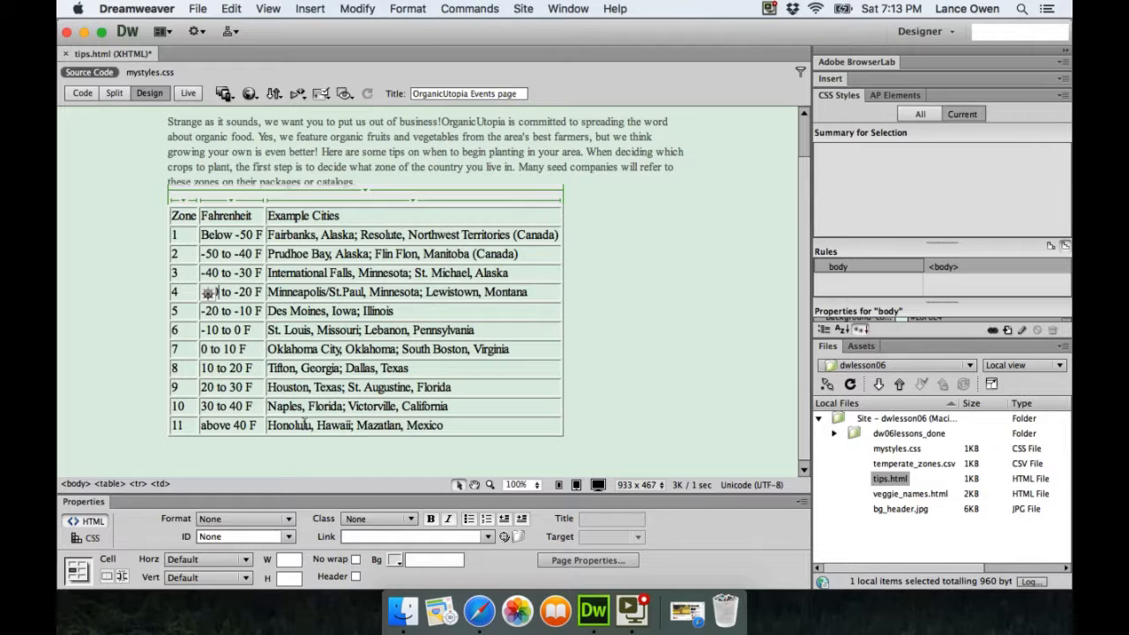
Select the entire zones table, deselect it, and bring up the Modify menu
click(107, 484)
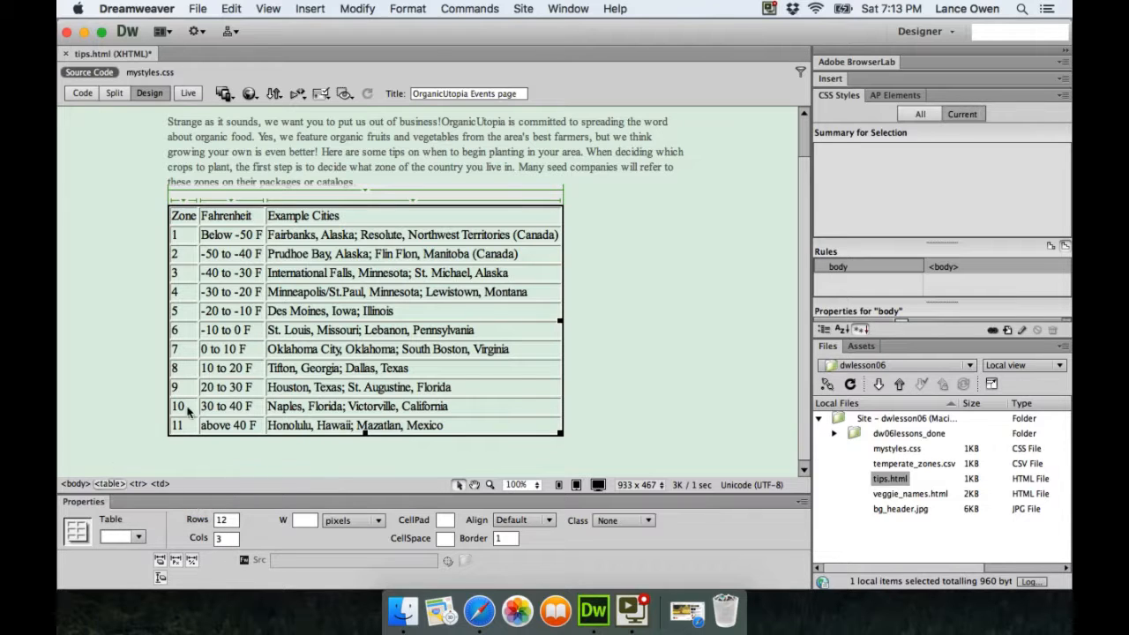
click(307, 349)
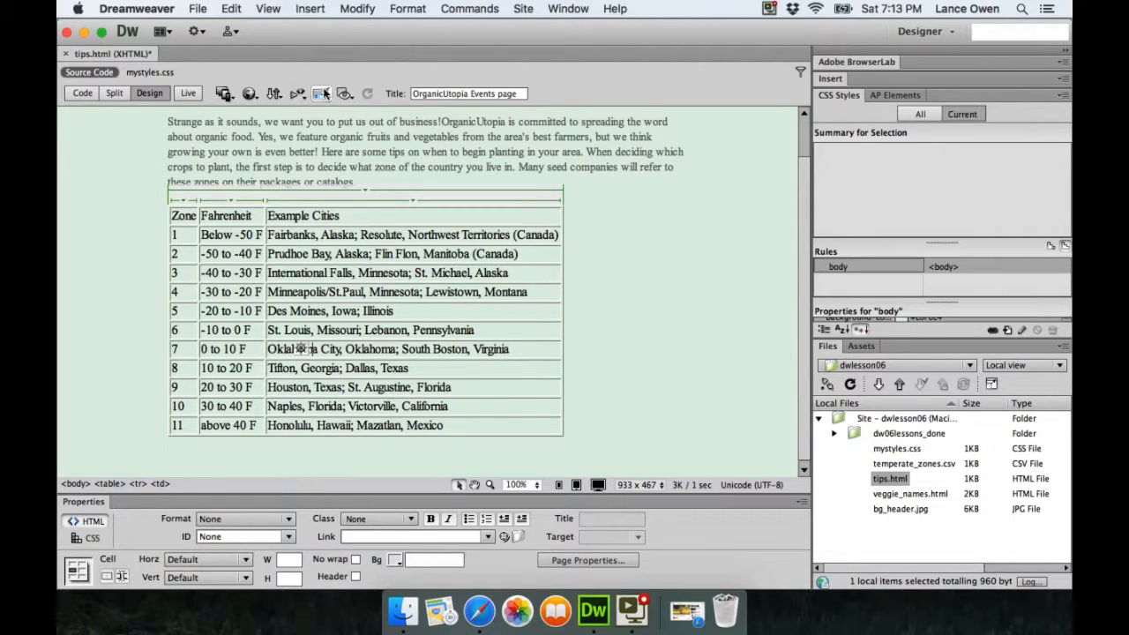
click(355, 9)
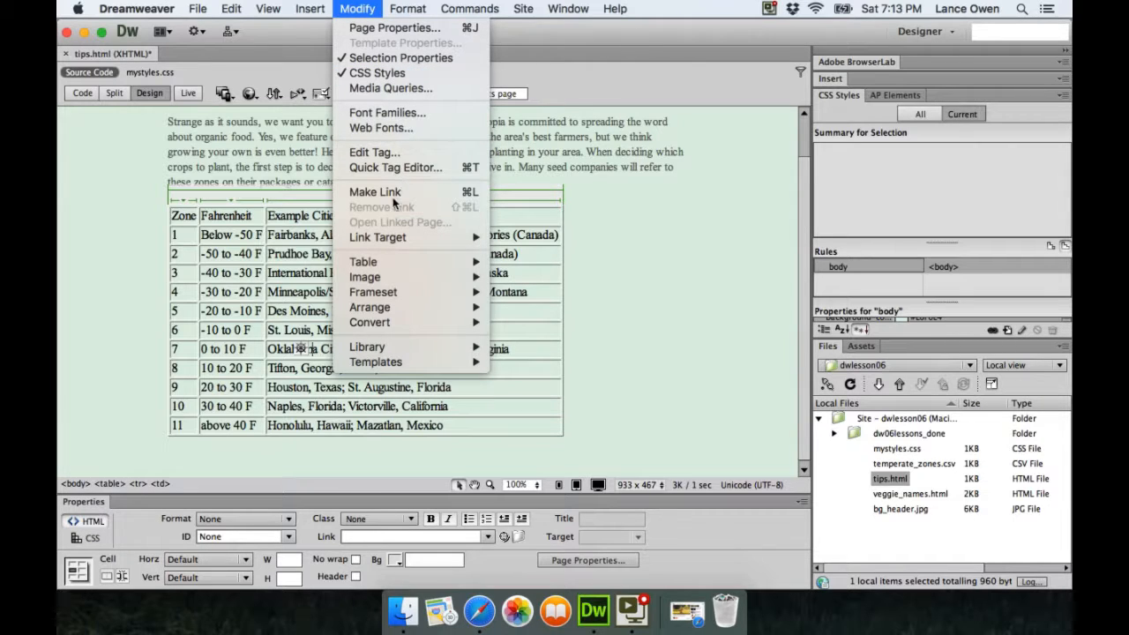
Select the whole zones table with Modify > Table > Select Table, then deselect it
mouse_move(366, 262)
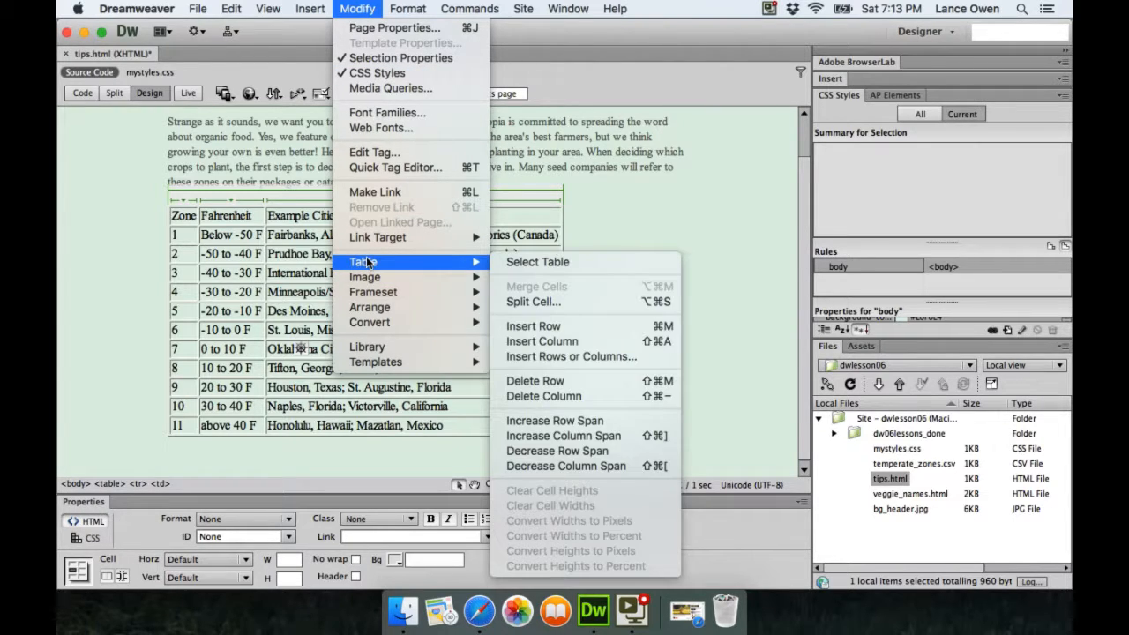
click(554, 262)
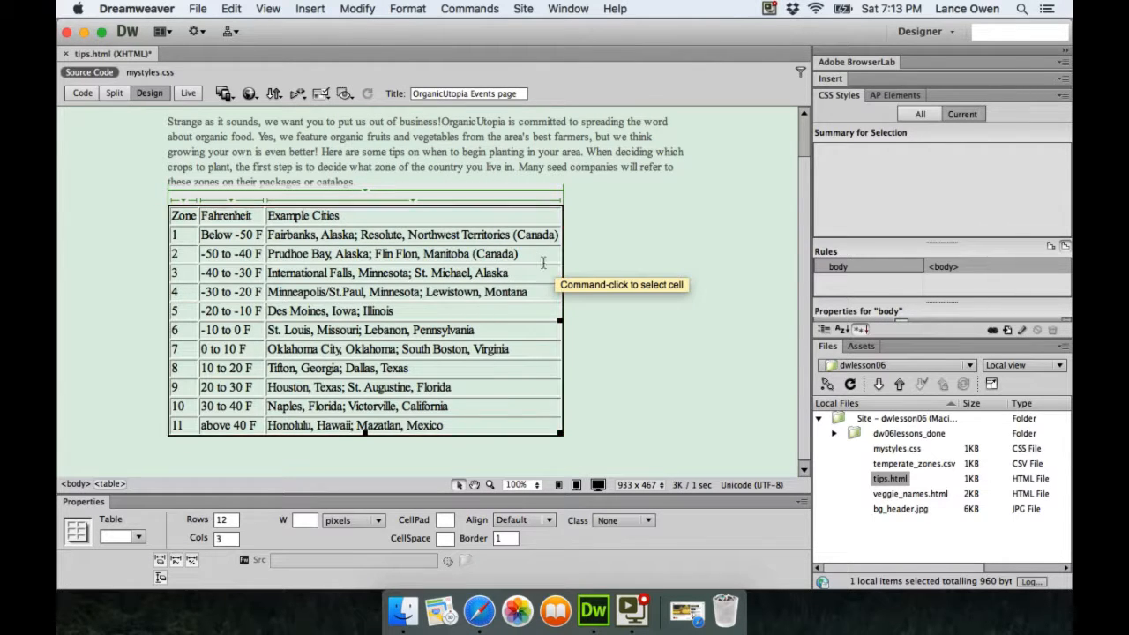
click(663, 269)
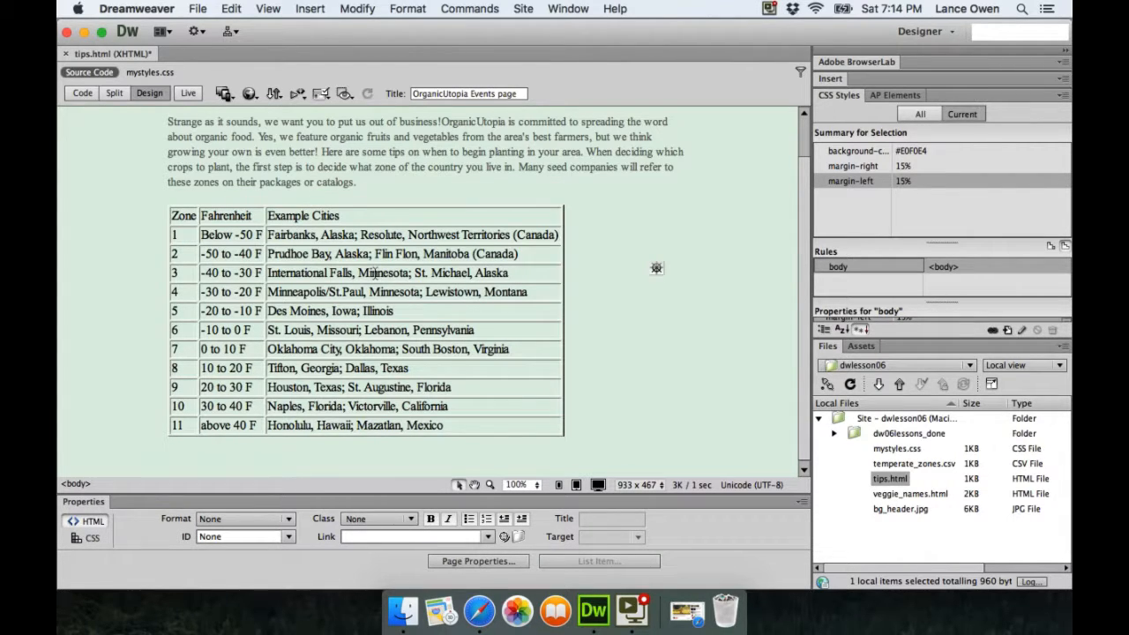
Select the table again through a cell's right-click Table > Select Table, then clear the selection
right_click(320, 253)
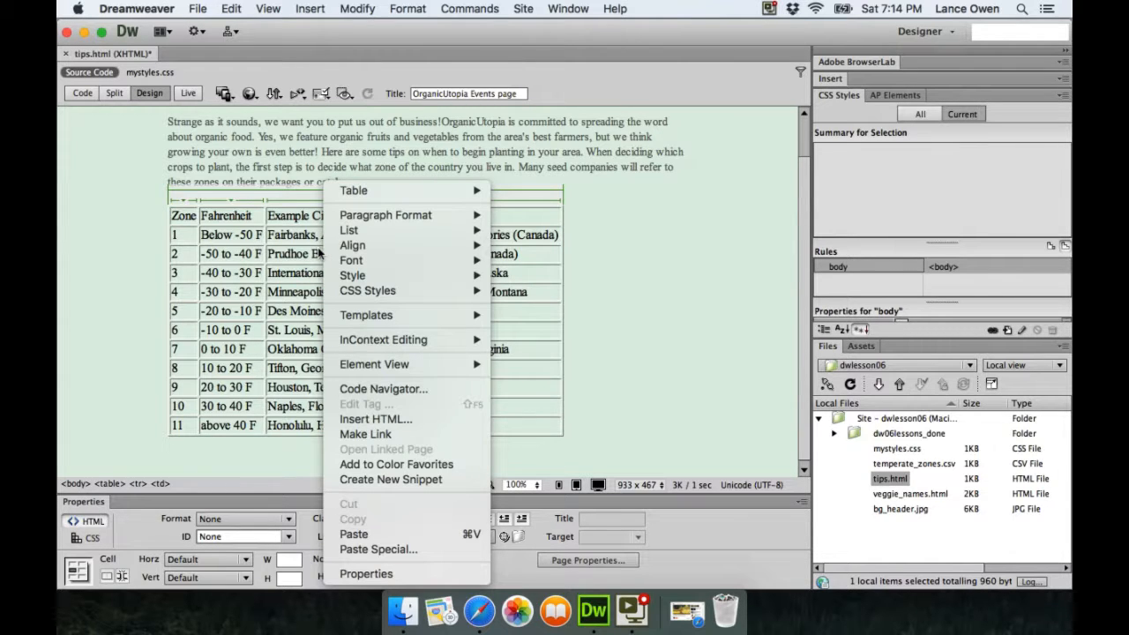
mouse_move(376, 193)
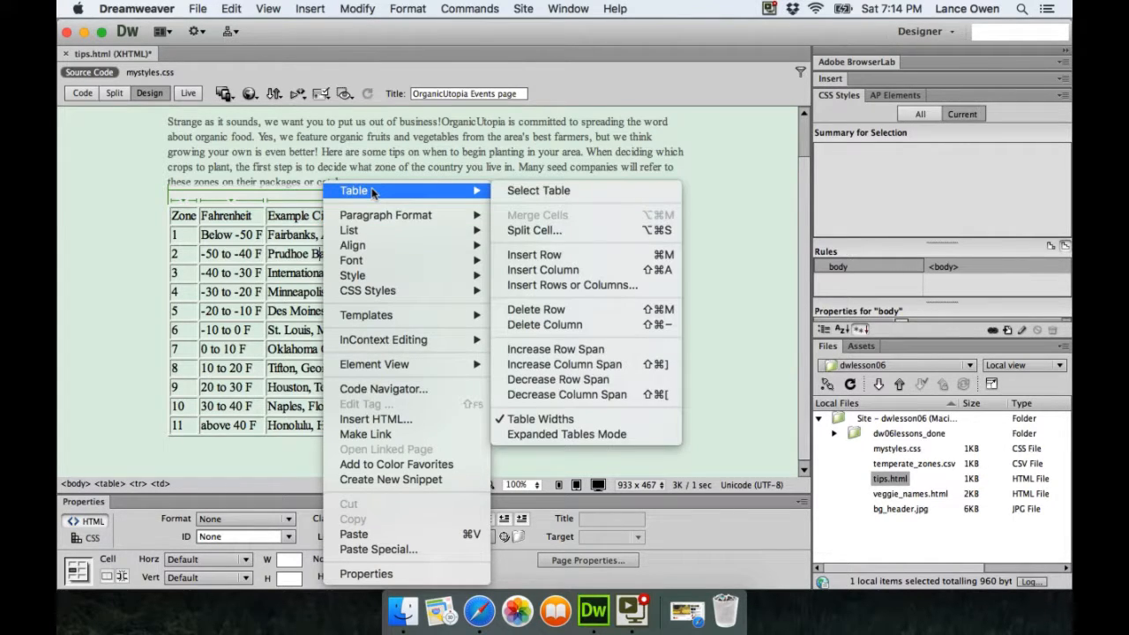
click(516, 190)
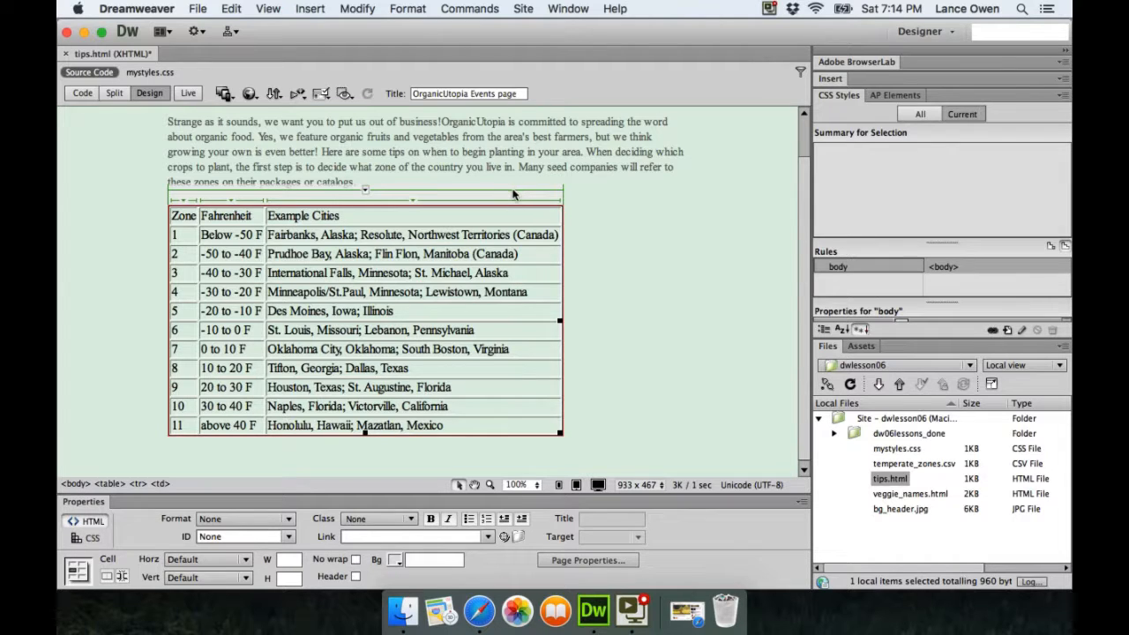
click(574, 214)
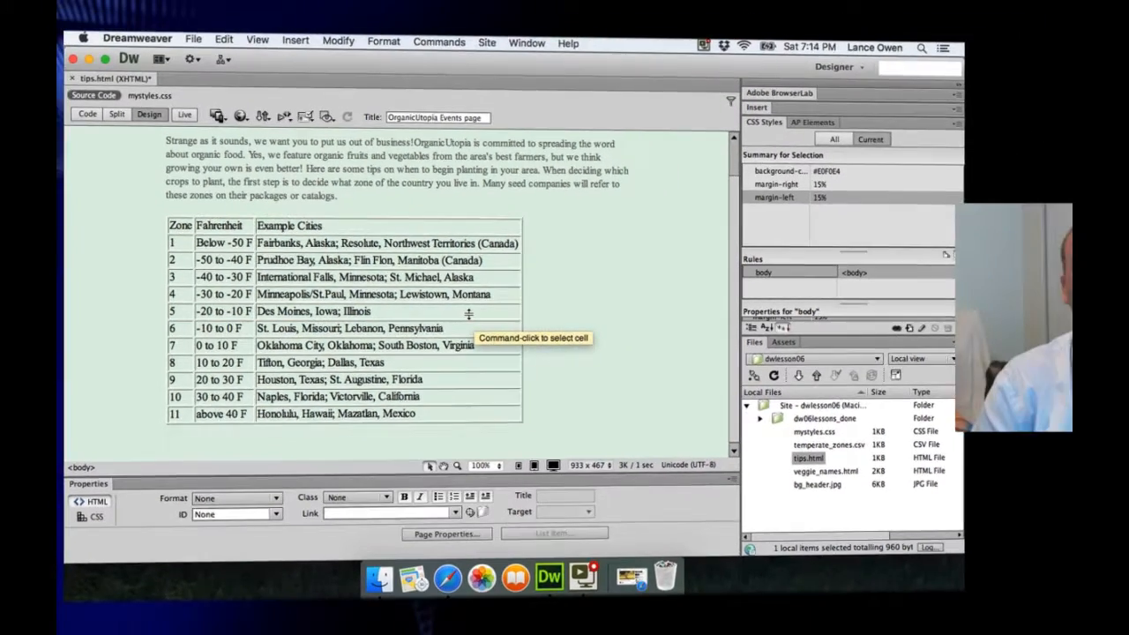